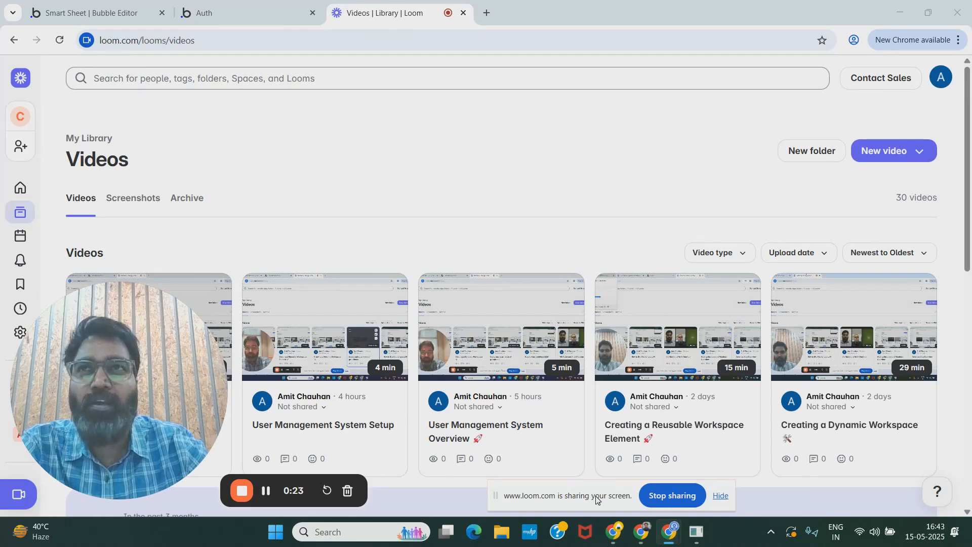
drag(595, 500, 613, 503)
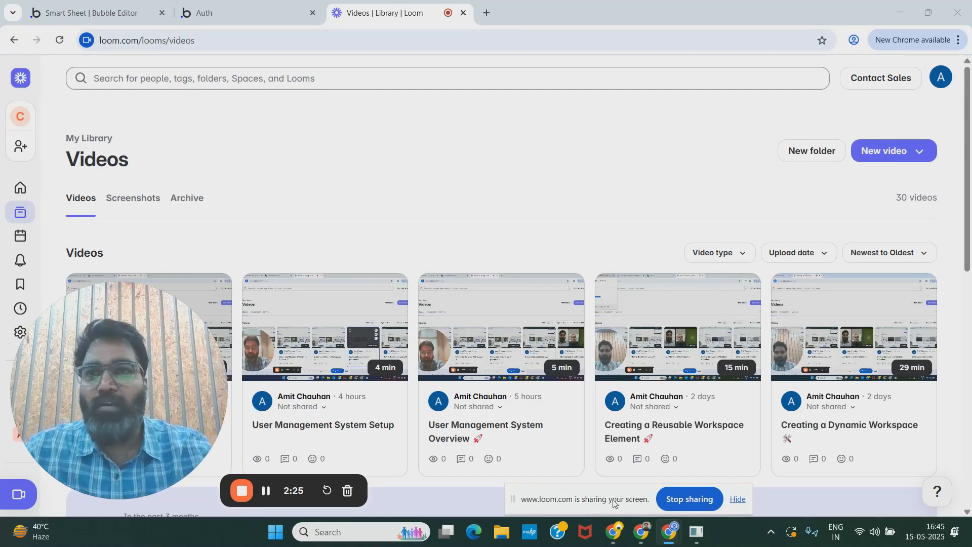
click(237, 5)
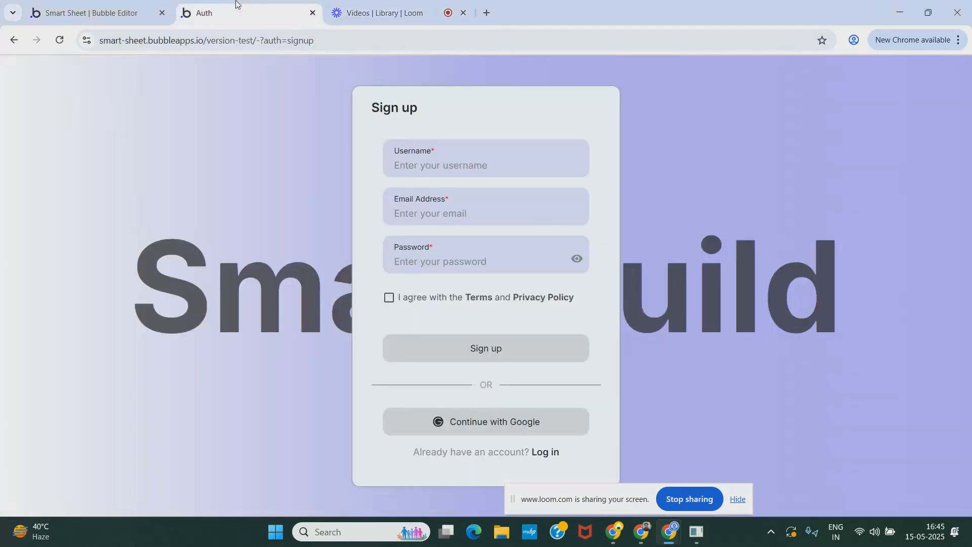
click(344, 40)
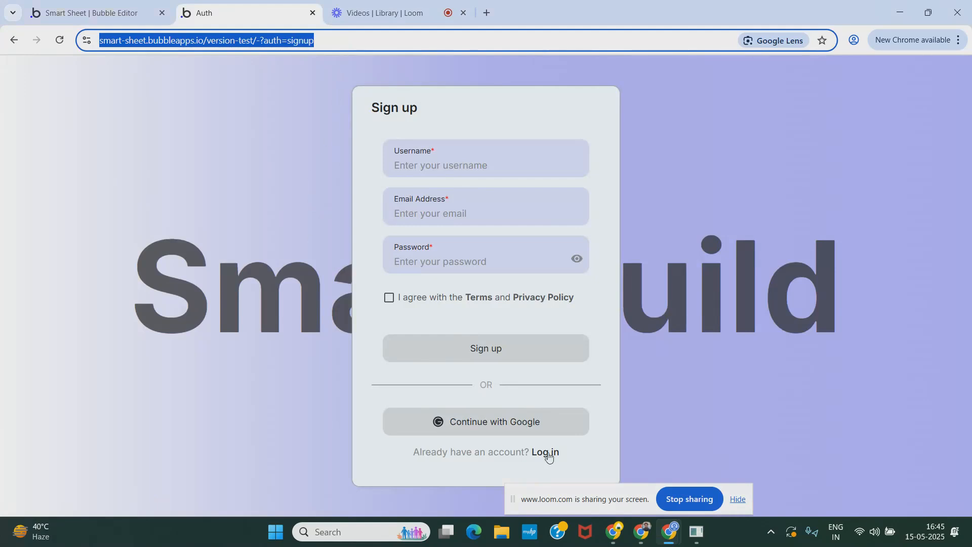
drag(551, 492, 727, 546)
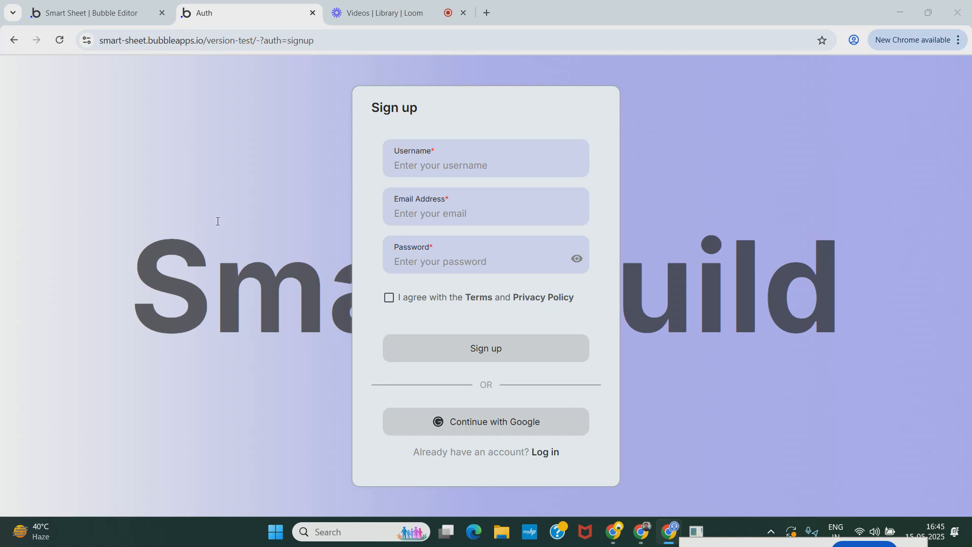
Step: Check the preview's login and sign-up forms and try the password field's eye icon
click(554, 455)
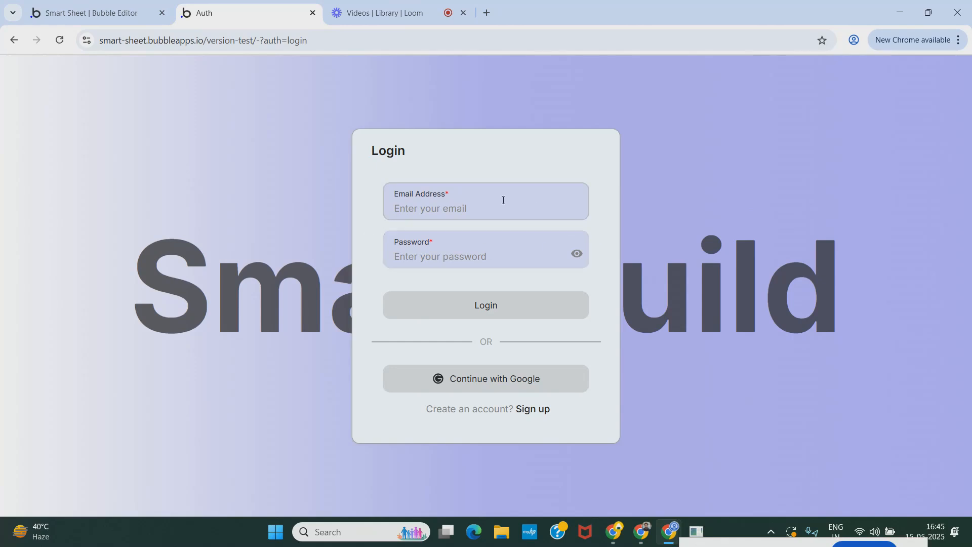
click(532, 409)
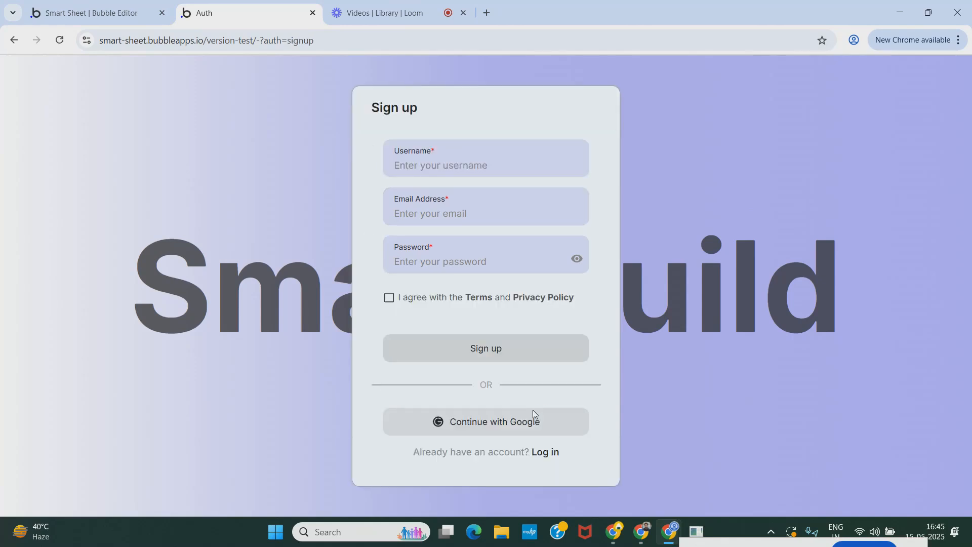
click(463, 263)
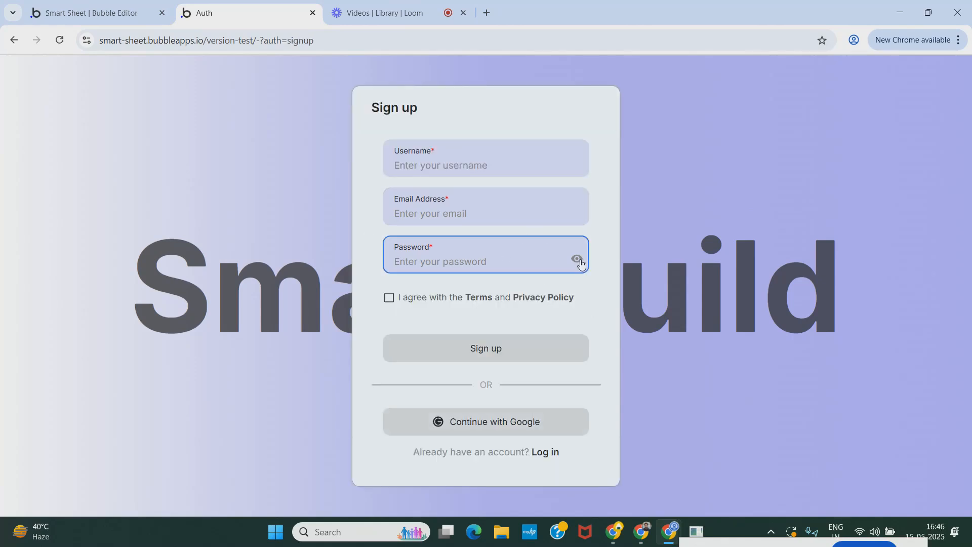
click(578, 264)
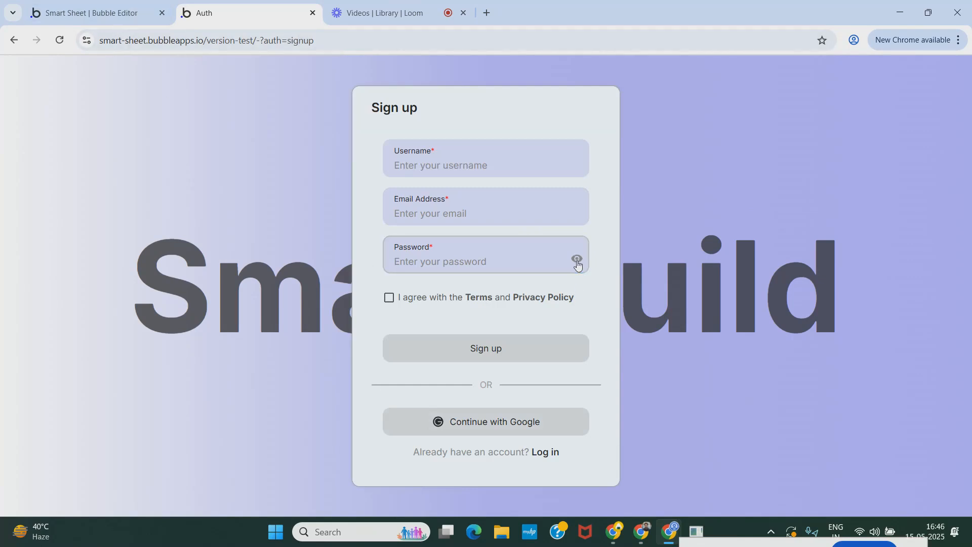
Step: Hide the Group Headings element on the editor canvas
click(27, 6)
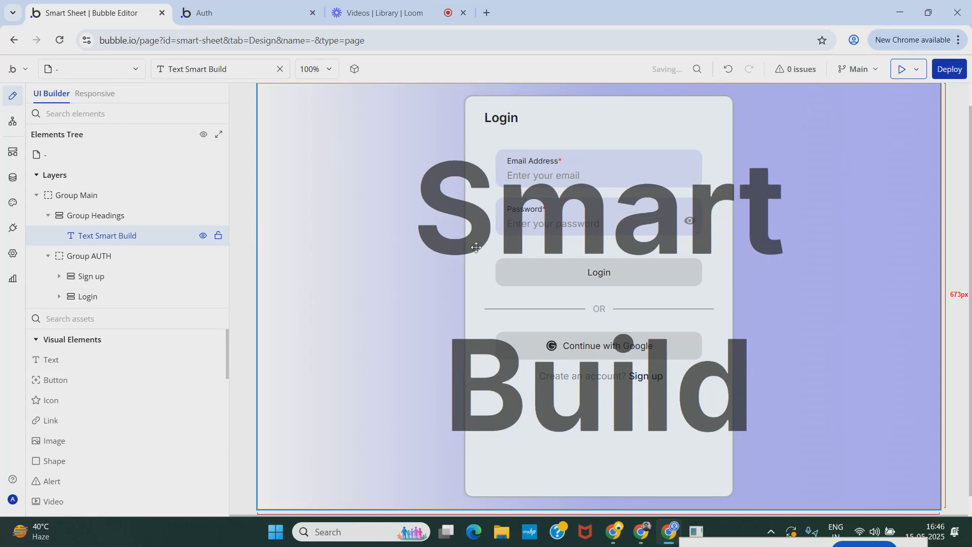
double_click(48, 215)
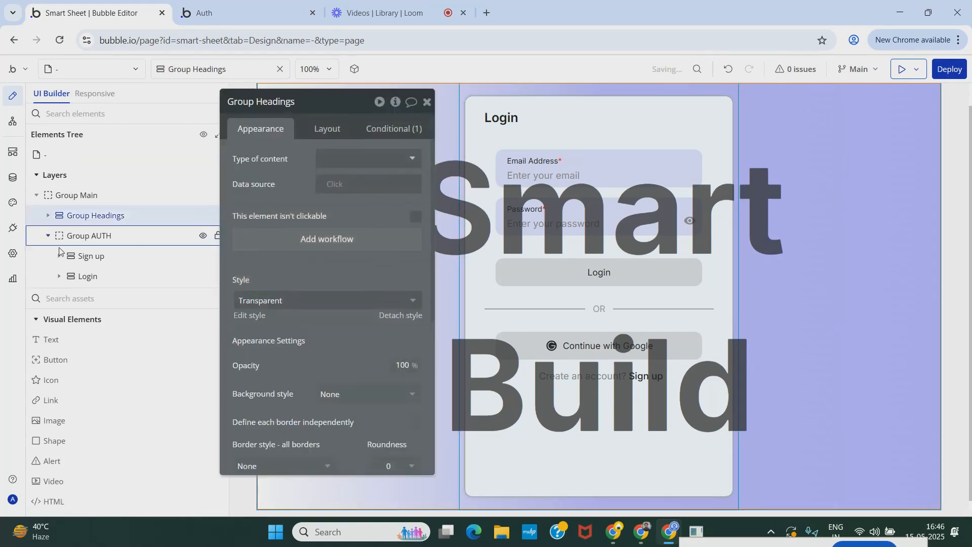
click(203, 216)
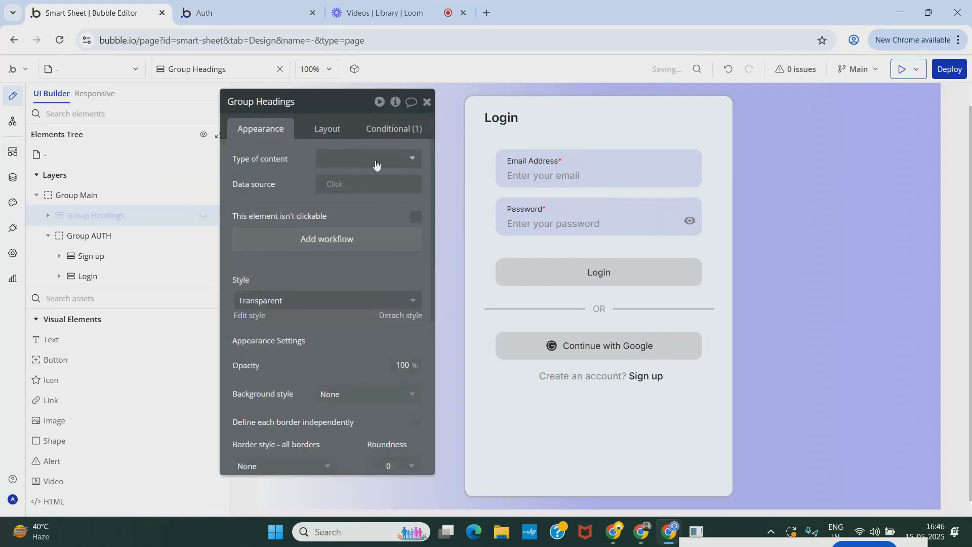
click(429, 102)
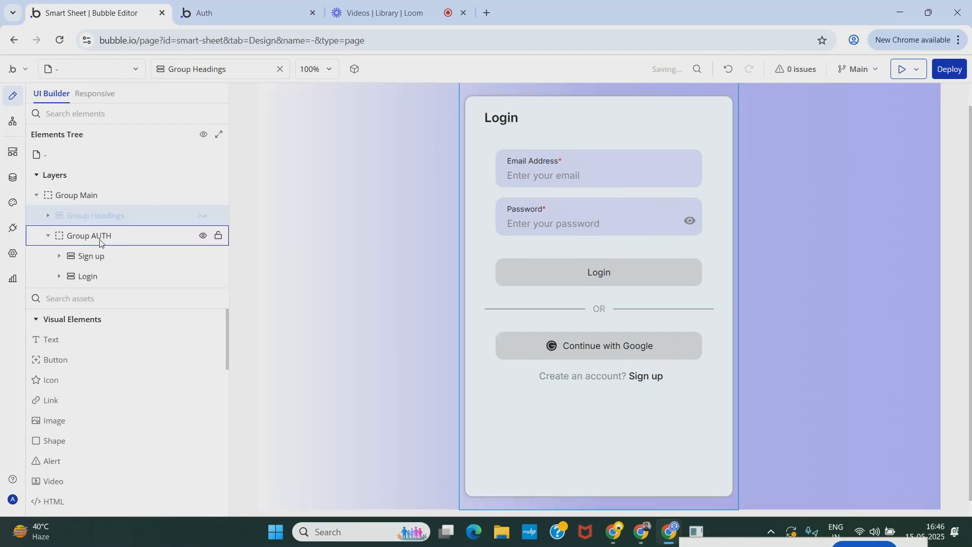
Step: Inspect the Sign up and Login groups inside Group AUTH in the elements tree
click(94, 260)
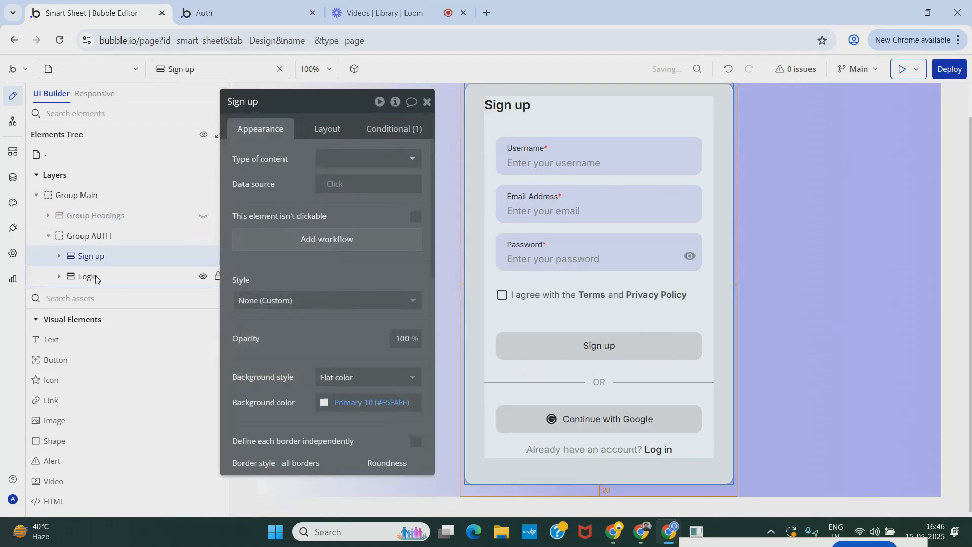
click(95, 277)
click(95, 257)
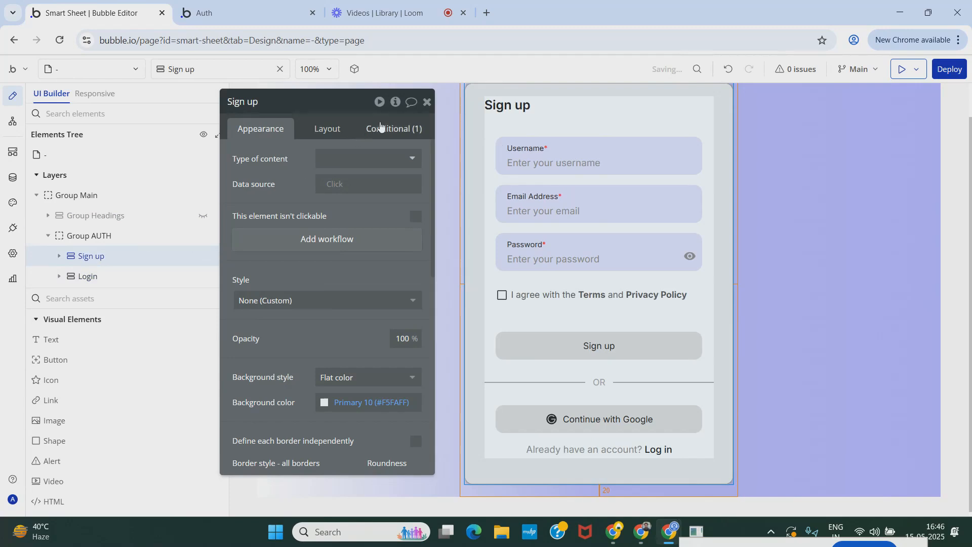
click(426, 102)
Step: Install the Reveal & Hide Password plugin by searching the plugin library for password
click(13, 231)
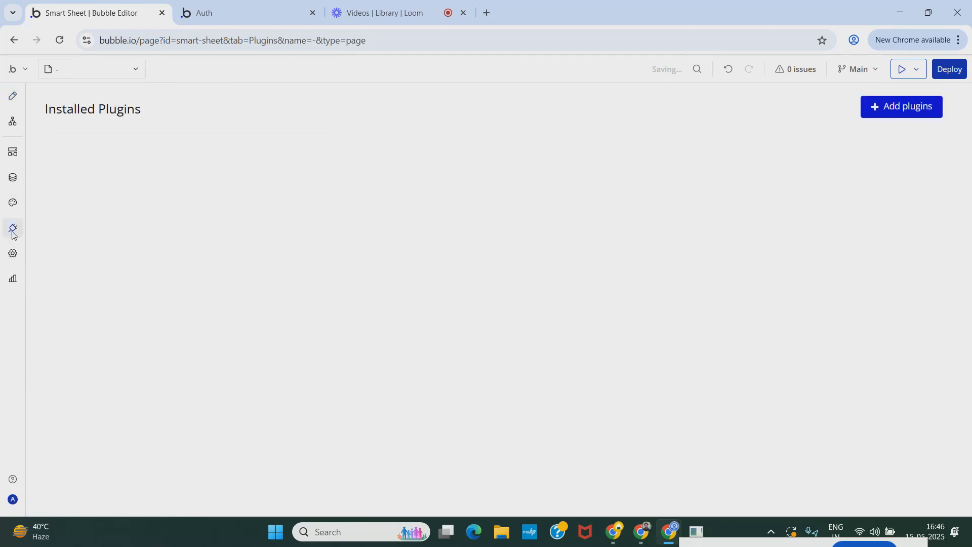
click(13, 253)
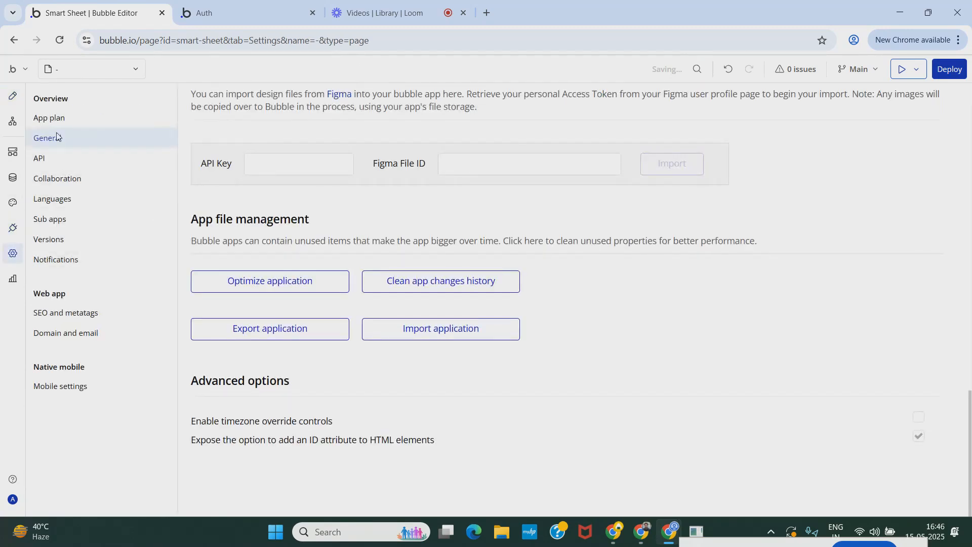
click(14, 228)
click(922, 107)
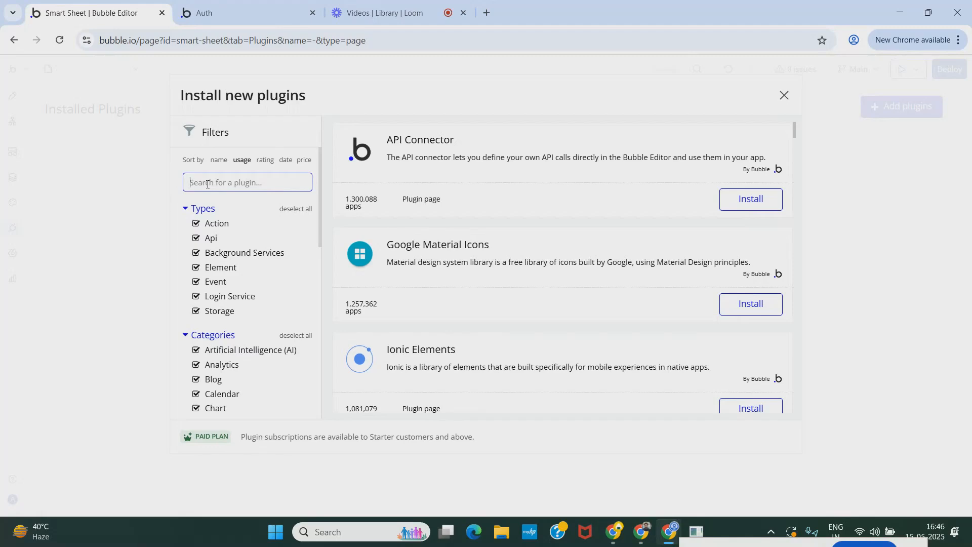
text(password)
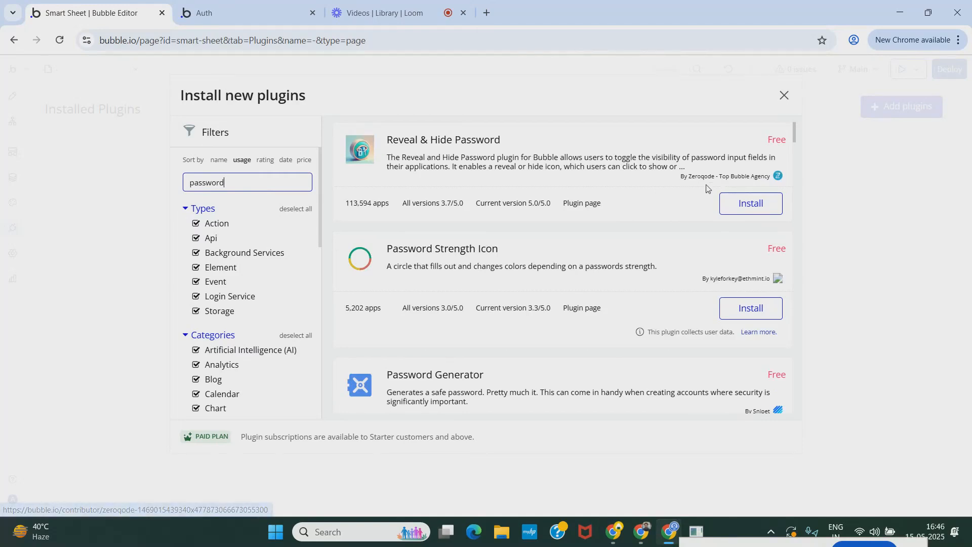
click(752, 207)
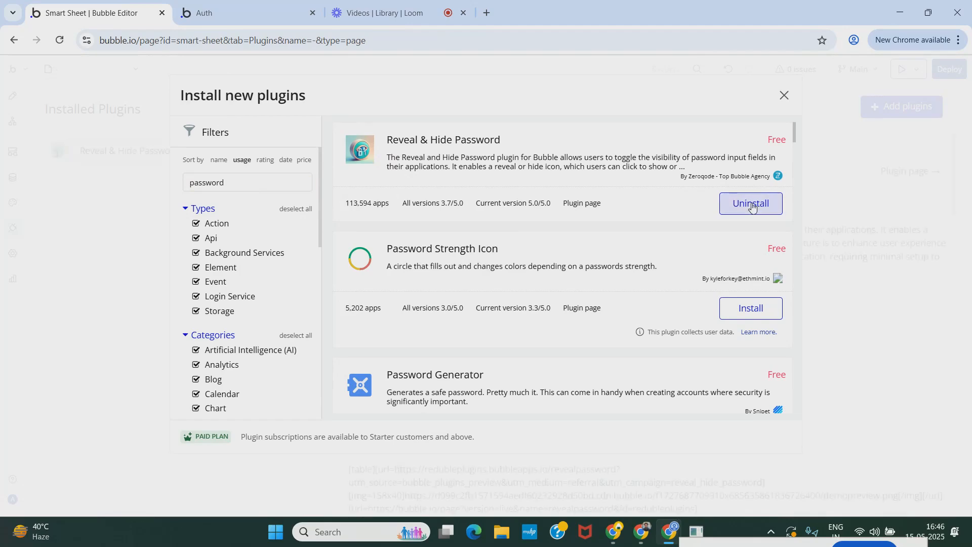
click(784, 95)
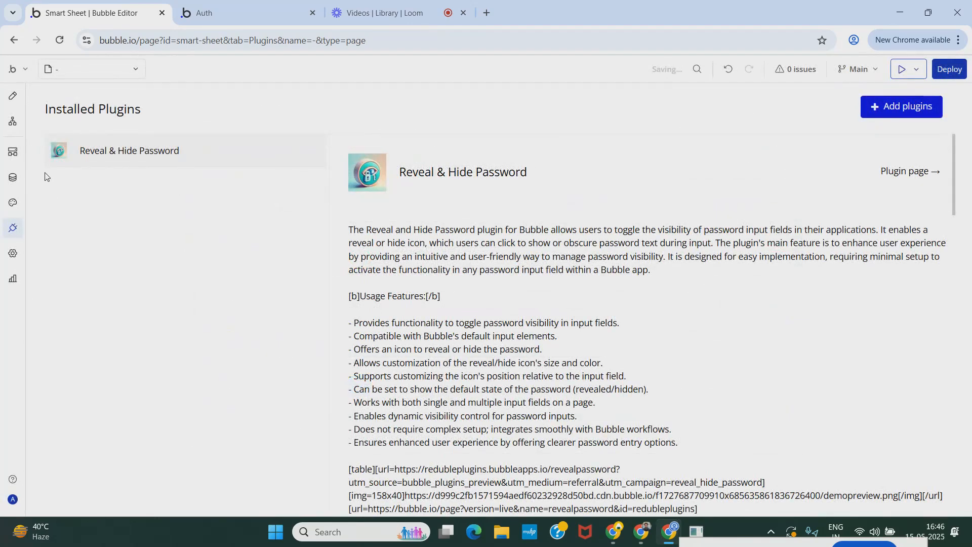
Step: Add the plugin's Reveal element to the page from the visual elements
click(13, 99)
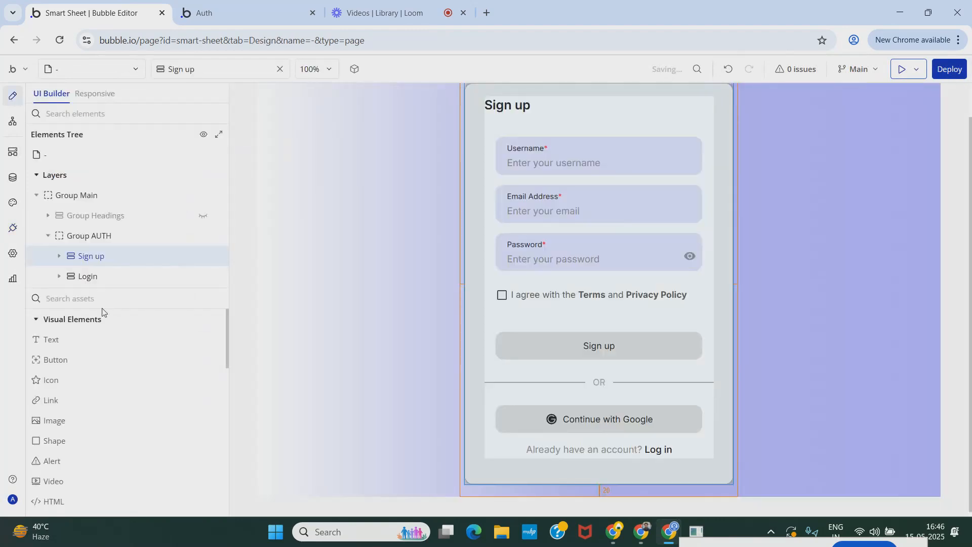
click(108, 299)
text(rev)
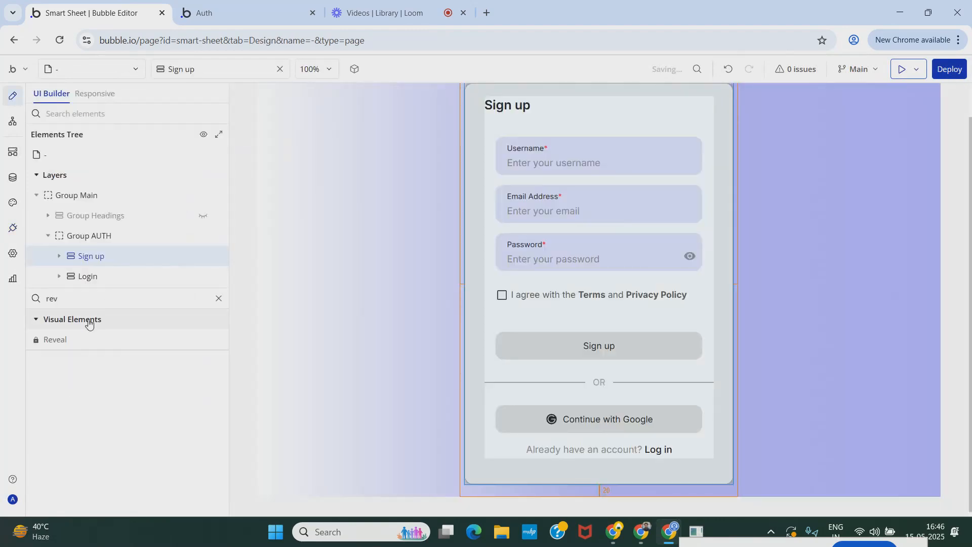
drag(52, 340, 180, 372)
drag(292, 360, 276, 361)
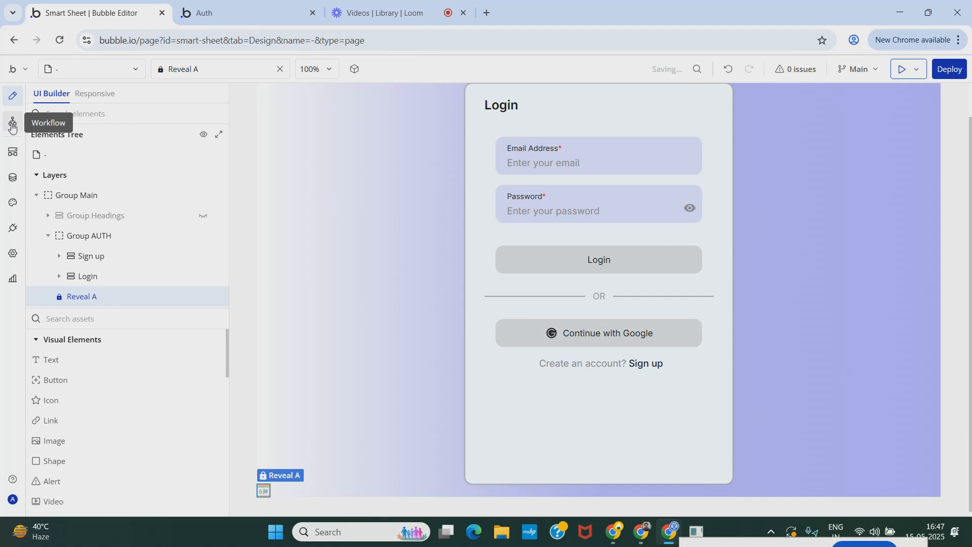
click(13, 180)
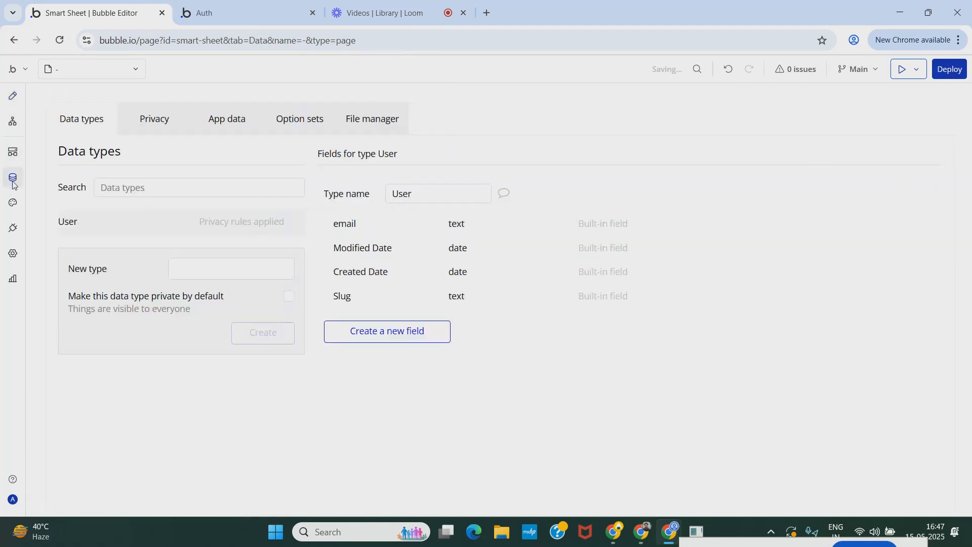
click(14, 104)
click(13, 183)
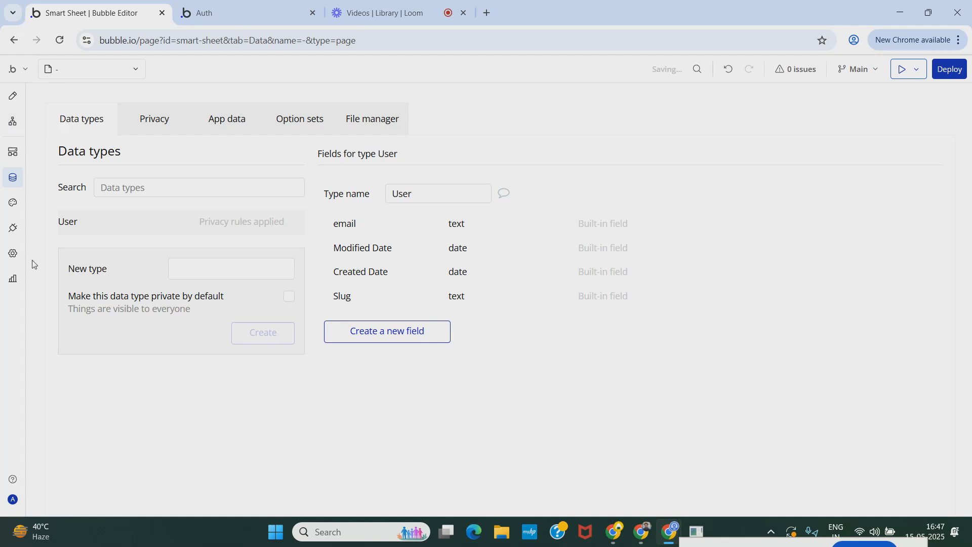
click(13, 253)
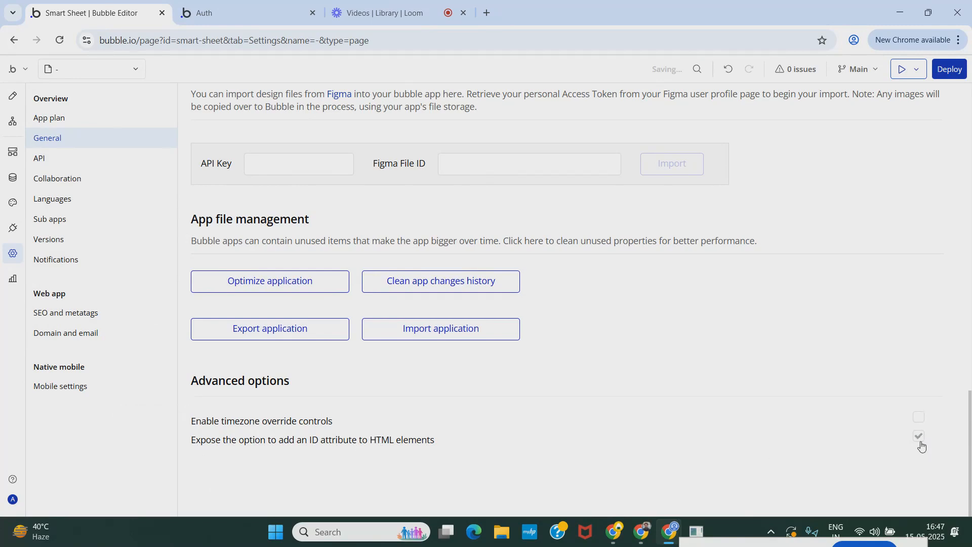
click(13, 98)
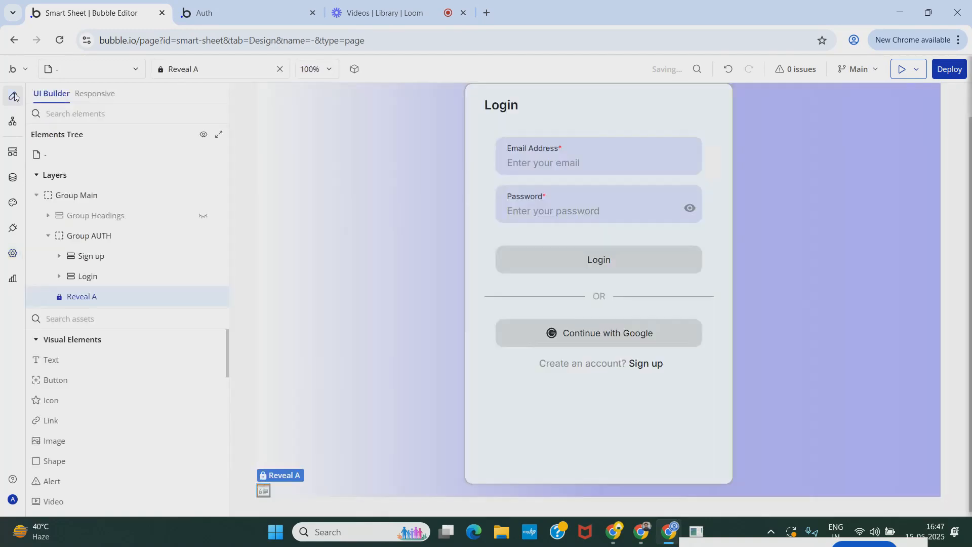
Step: Inspect the login password input's ID attribute in its property editor
double_click(567, 218)
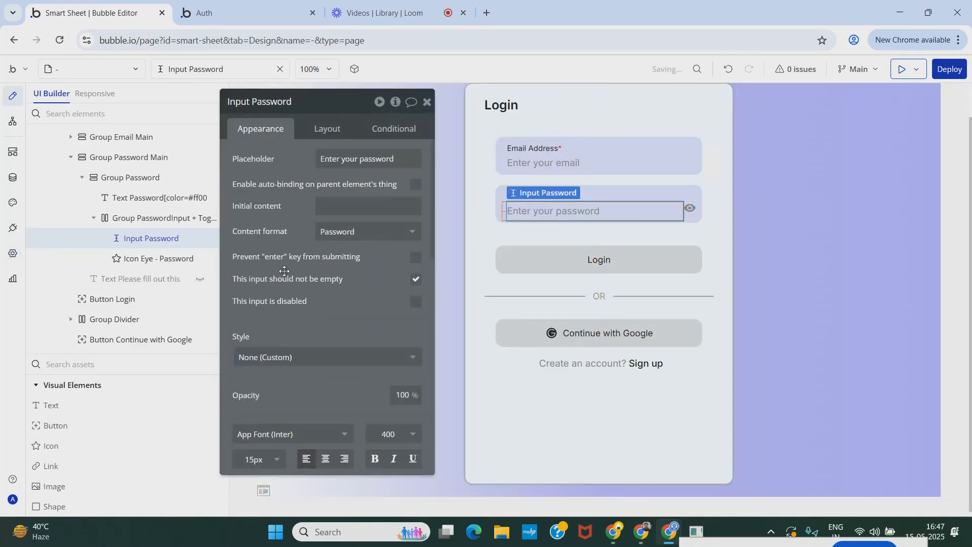
scroll(259, 445, down, 10)
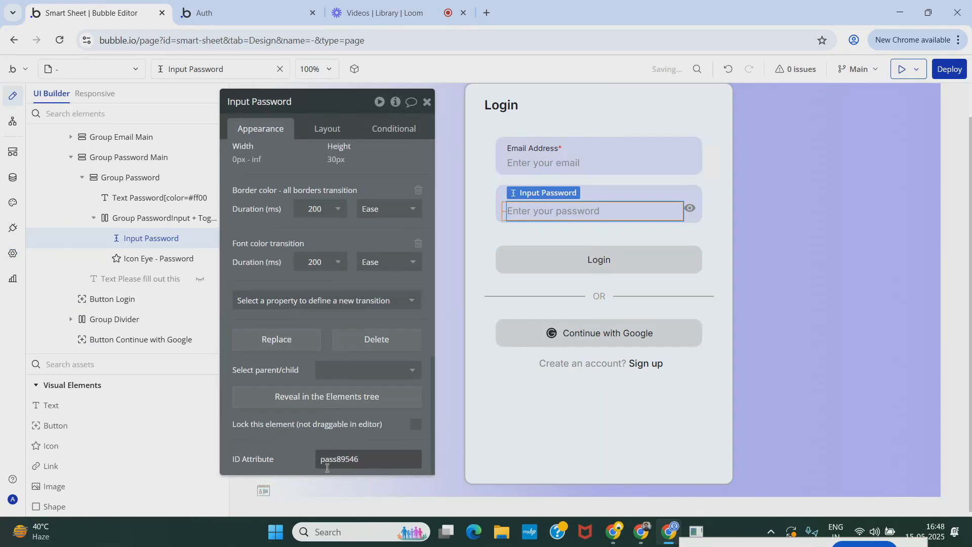
double_click(358, 465)
key(ctrl+c)
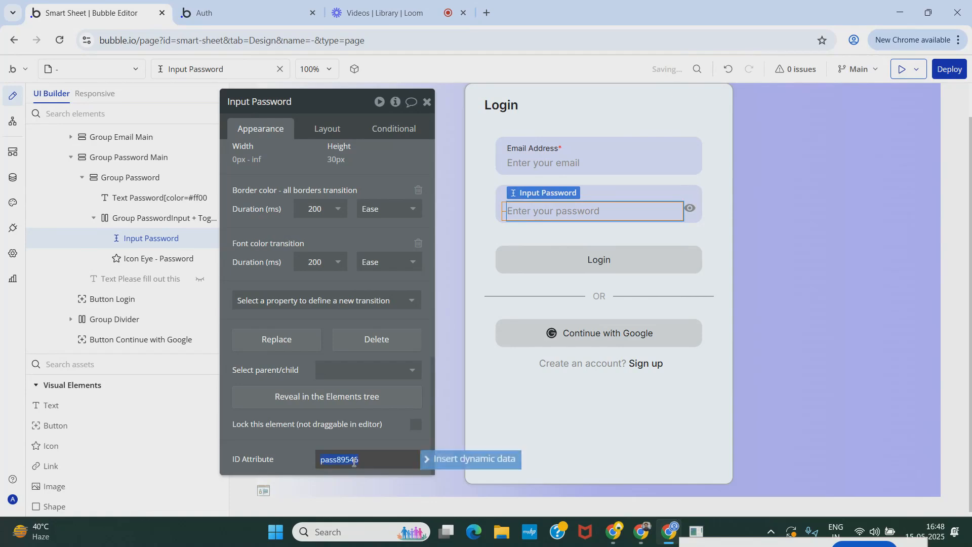
click(427, 101)
Step: Start a workflow for clicks on the login form's eye icon and add a Toggle a Reveal action
double_click(690, 208)
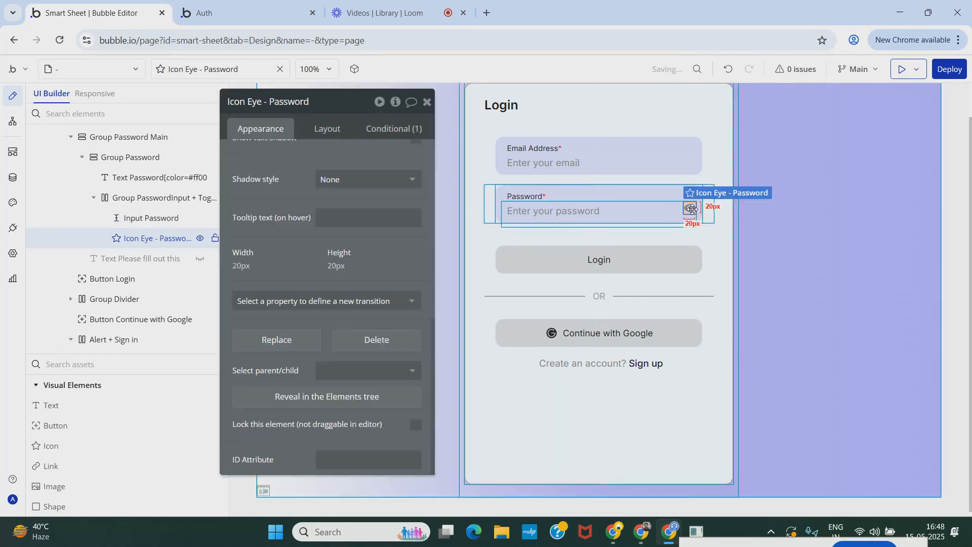
scroll(314, 233, up, 8)
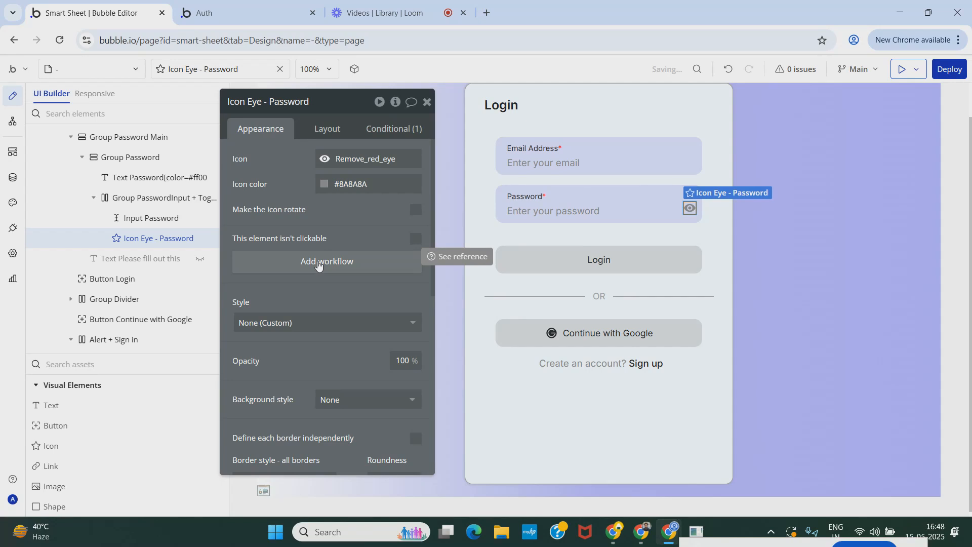
click(317, 263)
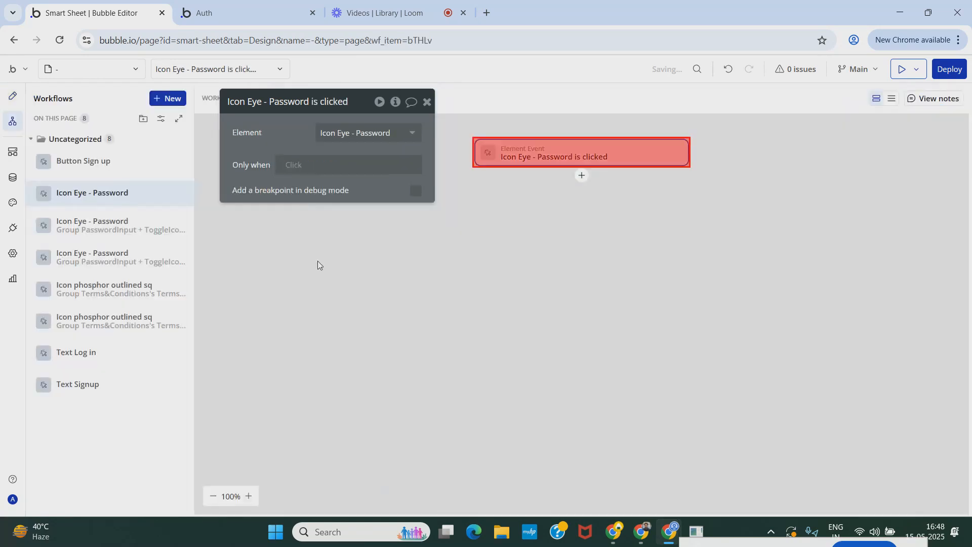
click(582, 176)
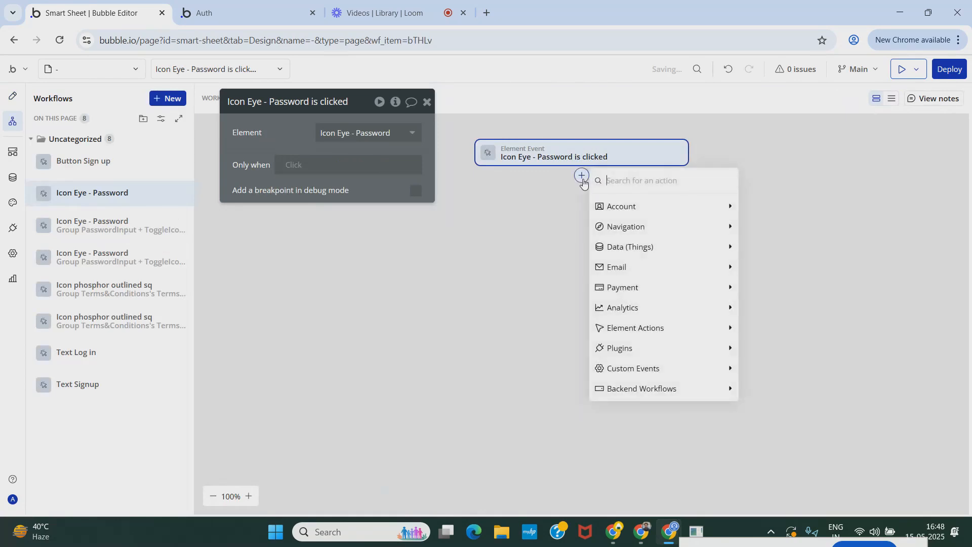
text(to)
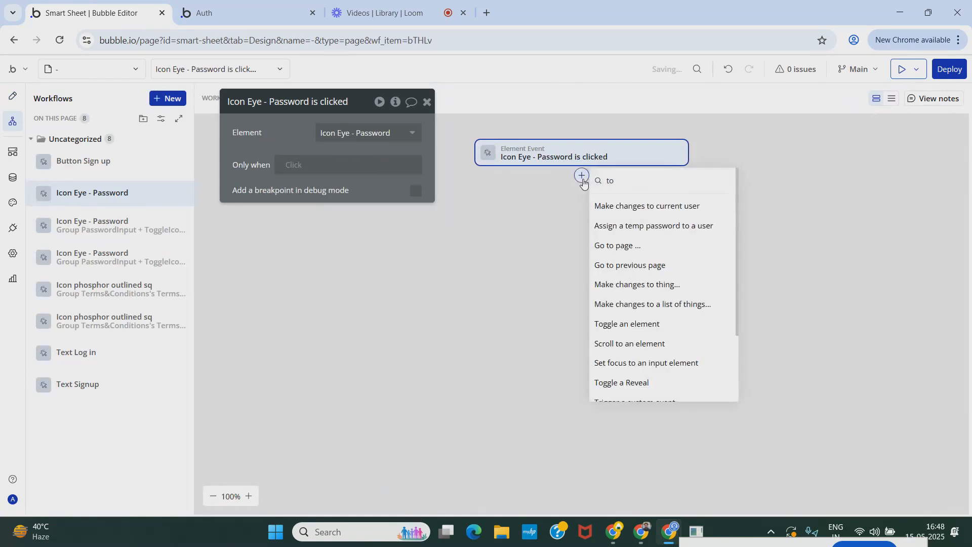
click(642, 381)
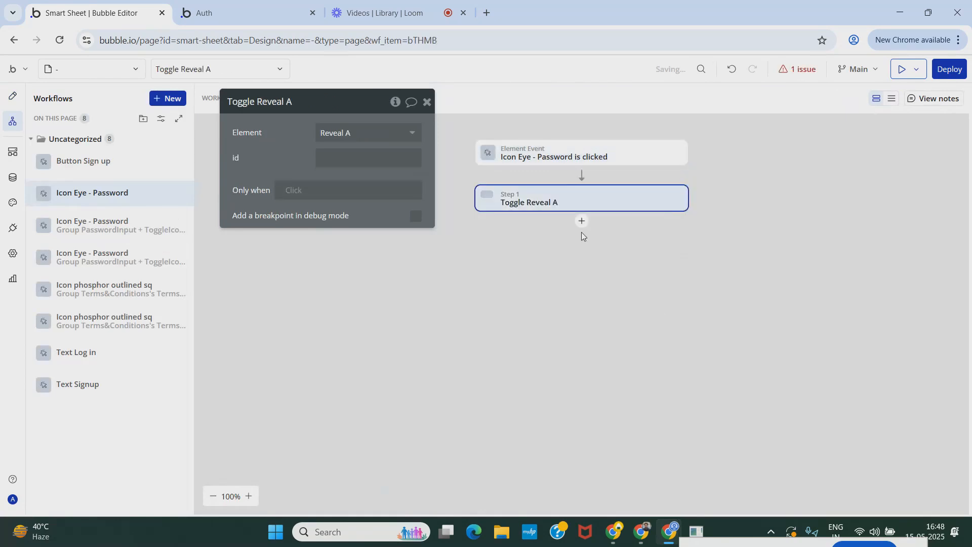
Step: Set the Toggle Reveal A action's id to pass89546 and close the action editor
click(354, 161)
key(ctrl+v)
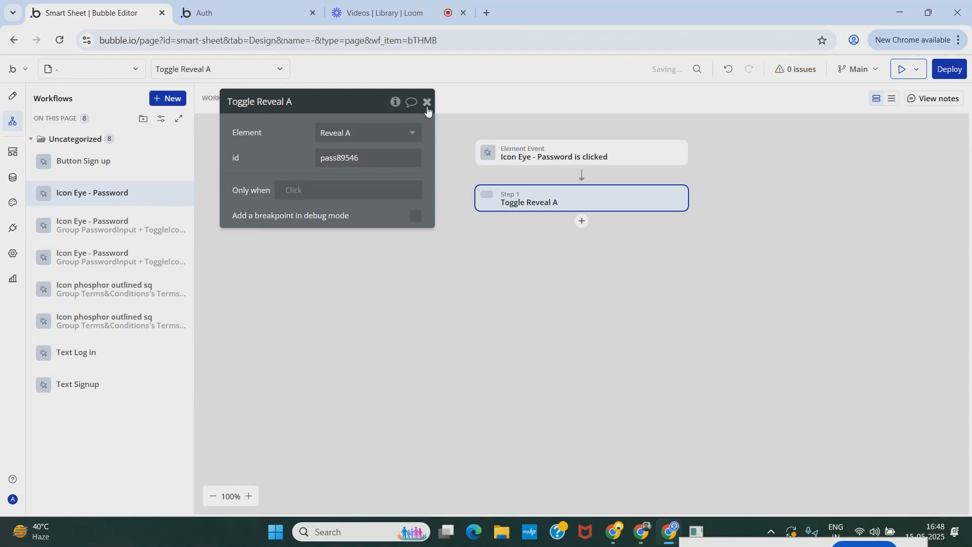
click(426, 103)
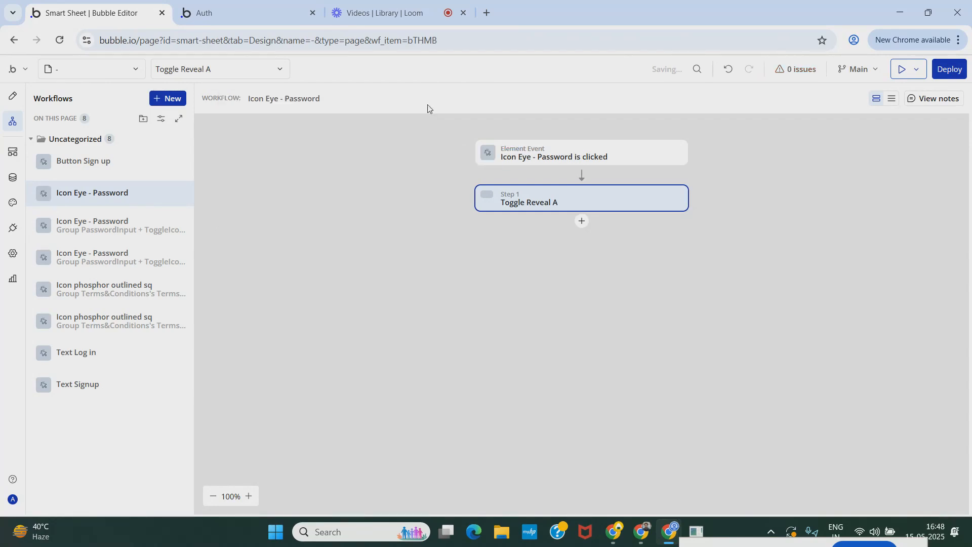
Step: Switch to the Auth preview tab and reload the page
click(233, 15)
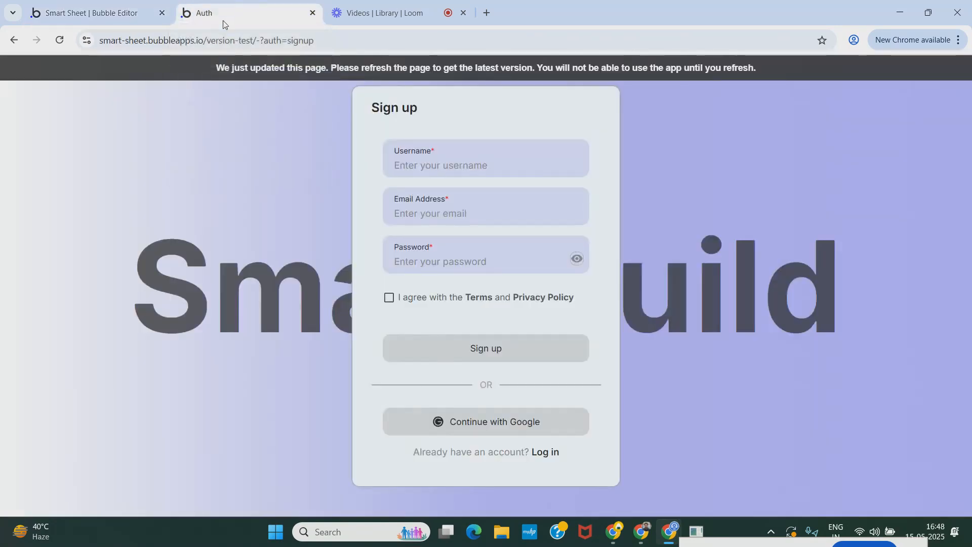
key(ctrl+r)
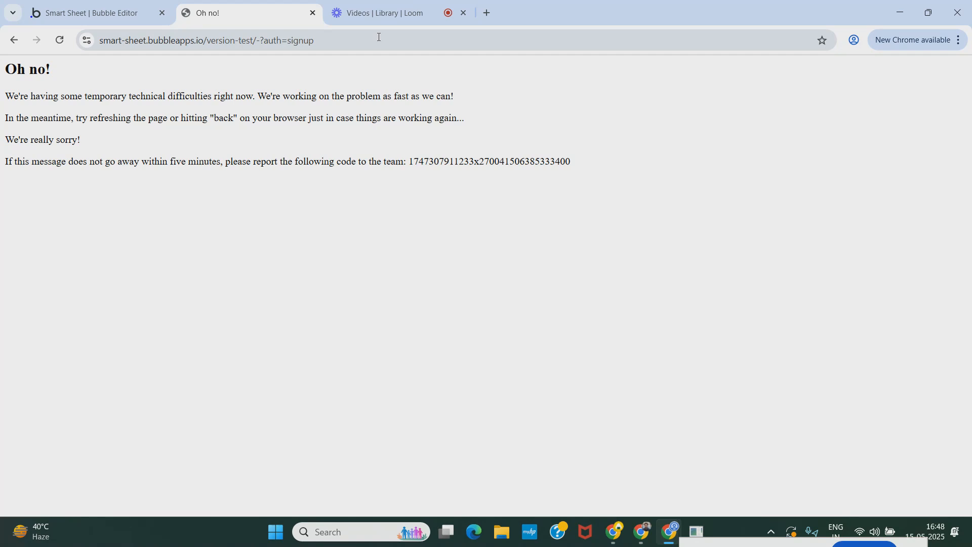
click(379, 37)
key(Return)
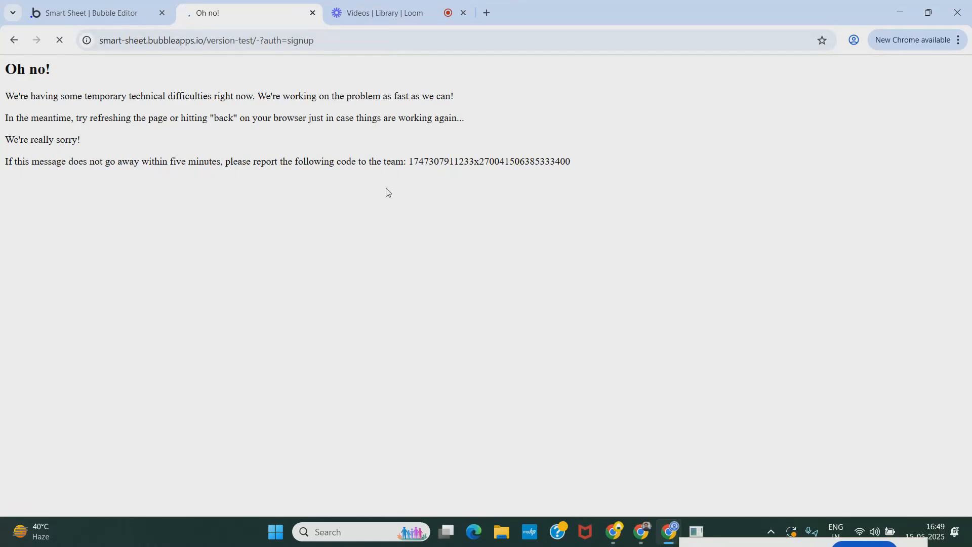
Step: Copy the page's error code into the address bar of a new tab
drag(410, 163, 601, 173)
key(ctrl+c)
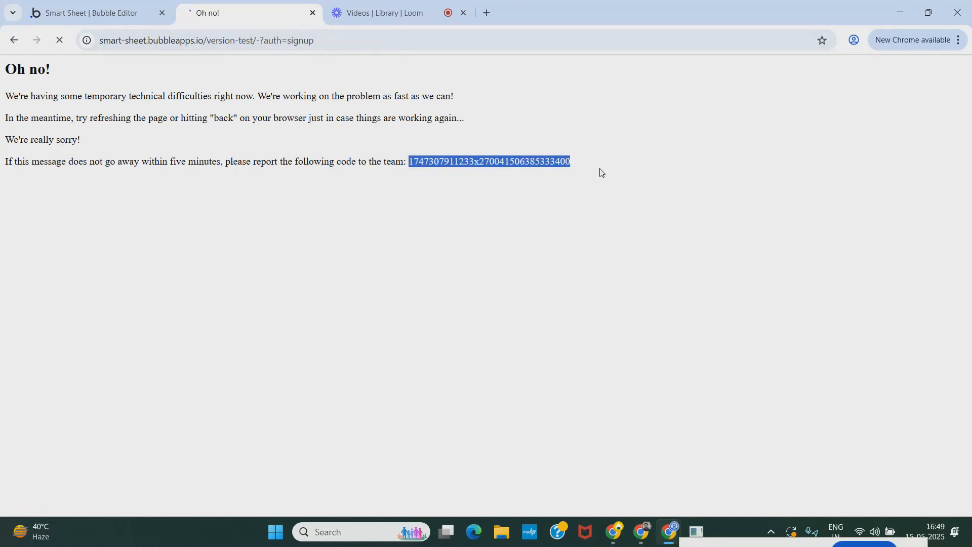
click(487, 16)
key(ctrl+v)
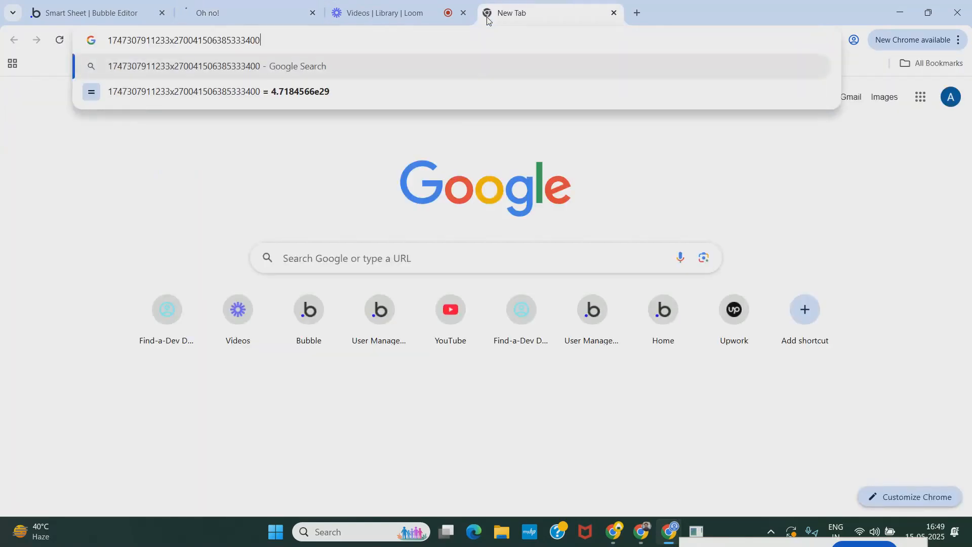
click(382, 13)
click(233, 11)
Step: Go back through the Auth tab's history and reload the page
click(15, 41)
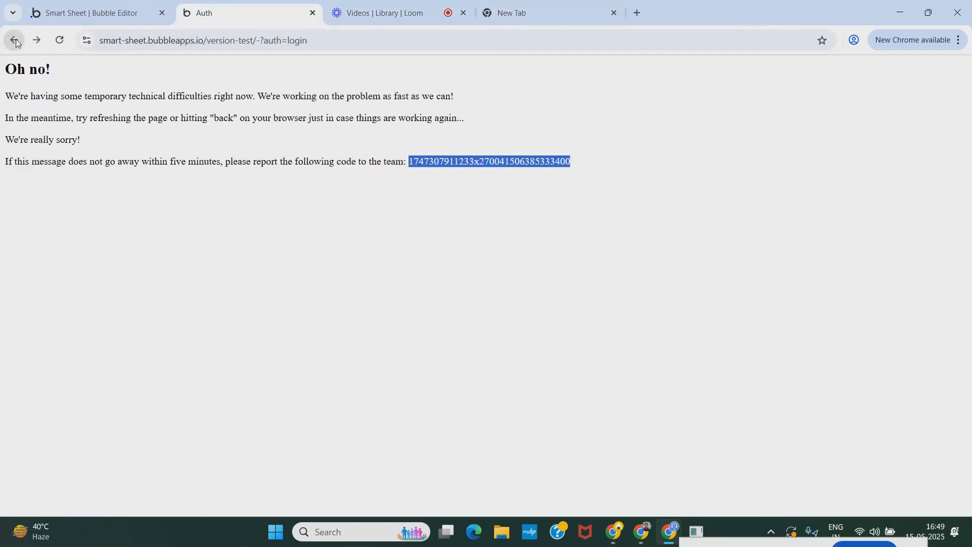
click(15, 41)
click(15, 41)
click(15, 41)
click(15, 41)
click(14, 41)
click(15, 41)
click(14, 41)
click(15, 41)
click(15, 41)
click(15, 41)
click(15, 41)
click(339, 35)
key(Return)
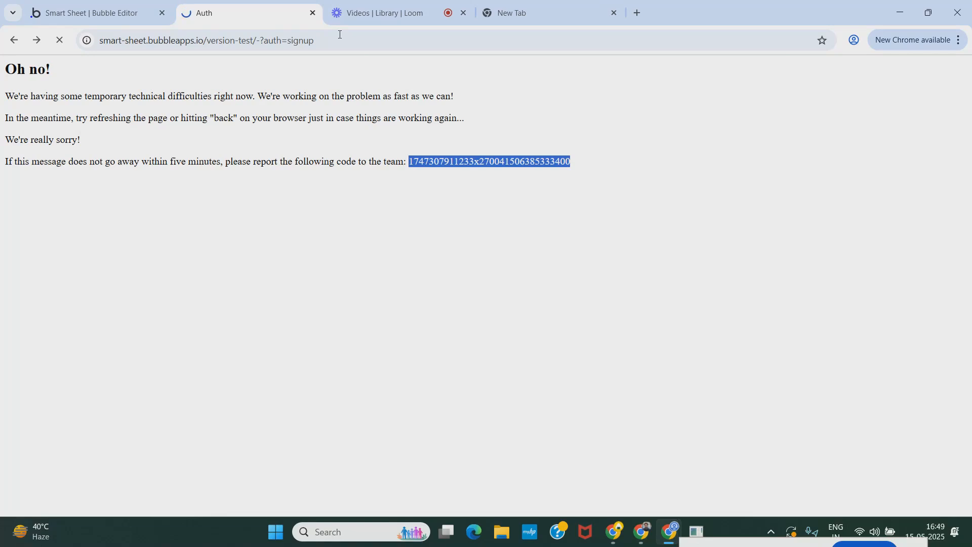
Step: Close the Auth tab and launch the app preview from the editor
click(312, 13)
click(29, 6)
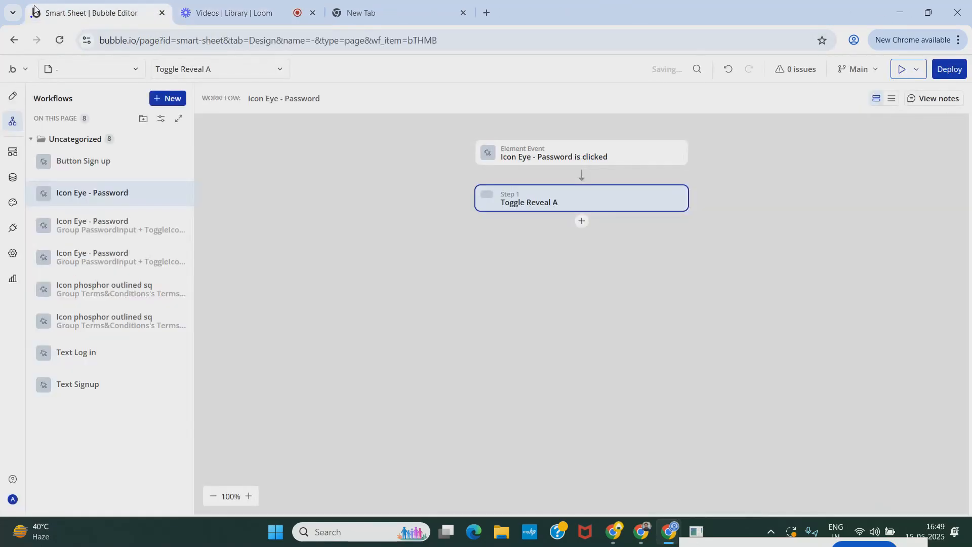
click(903, 71)
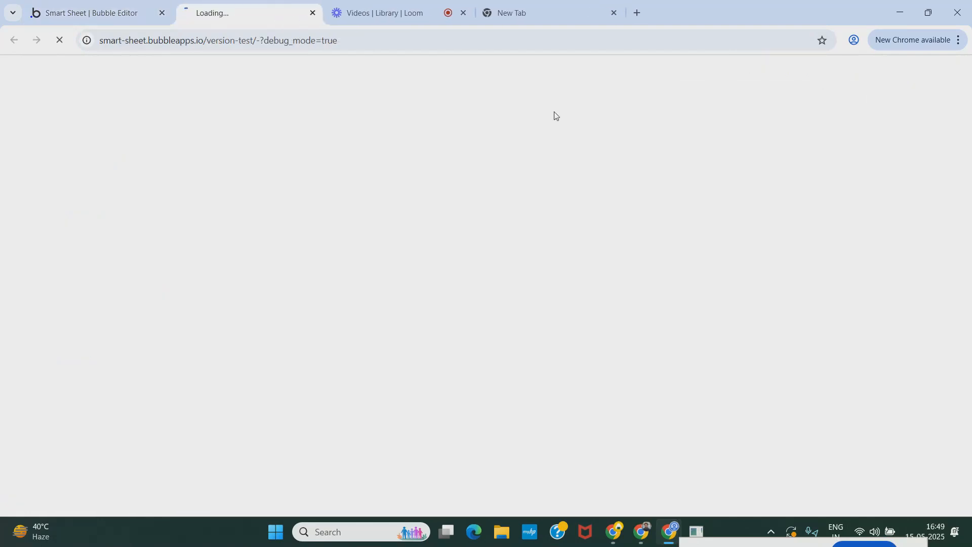